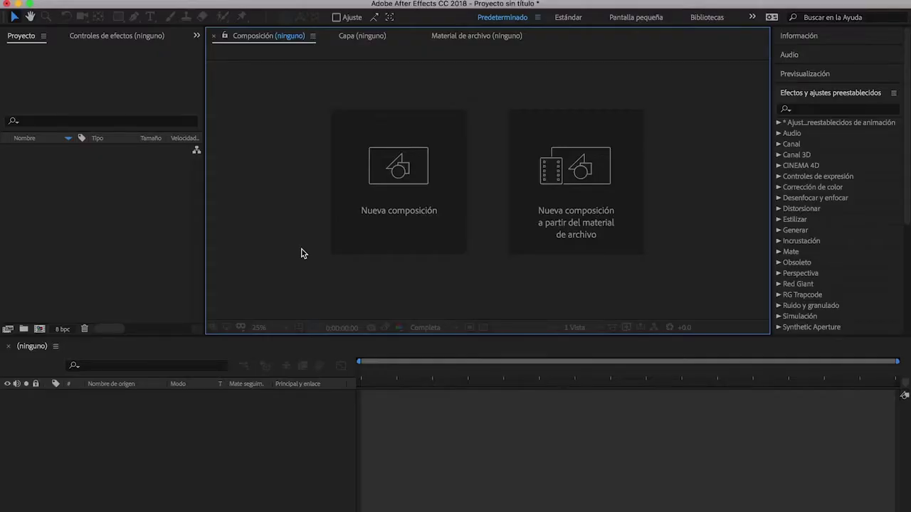
Step: Import croma tutorial.mp4 and fondo.jpg into the project
left_click(98, 254)
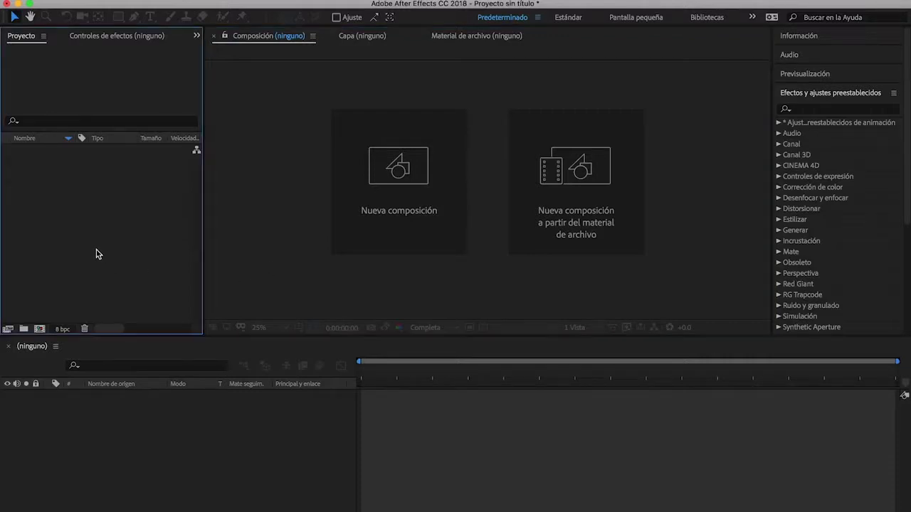
double_click(98, 254)
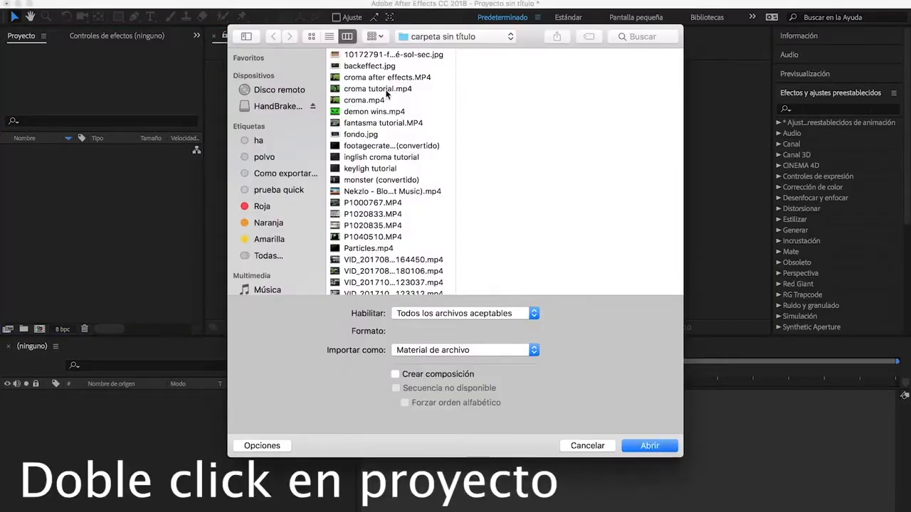
left_click(385, 92)
left_click(369, 135, "super")
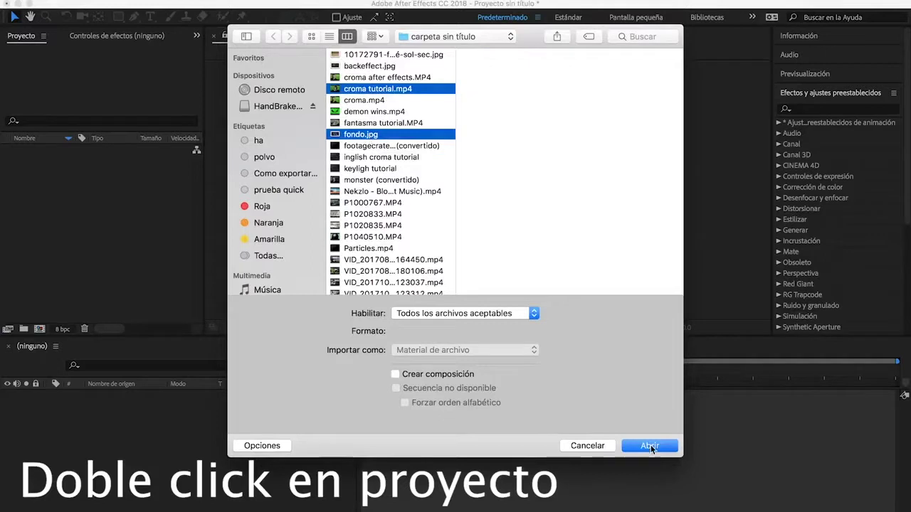
left_click(649, 445)
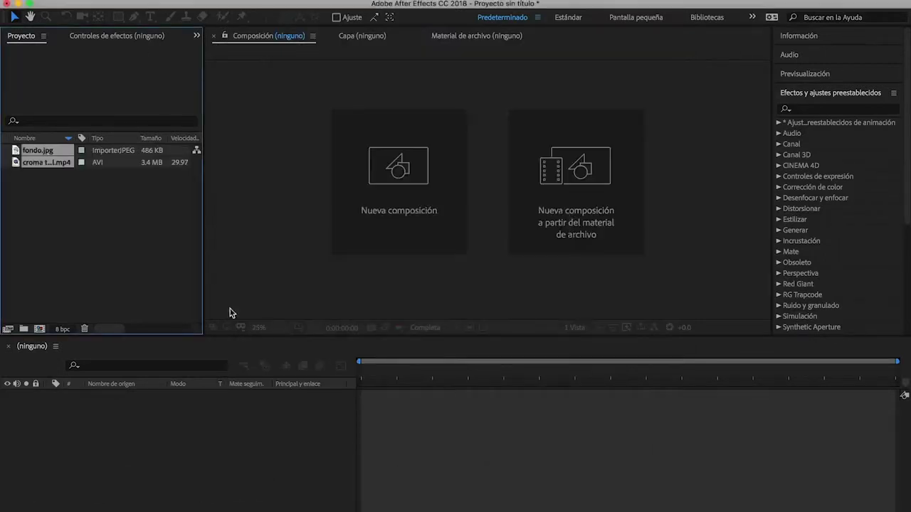
Step: Create a new composition from the croma tutorial.mp4 clip
left_click(93, 246)
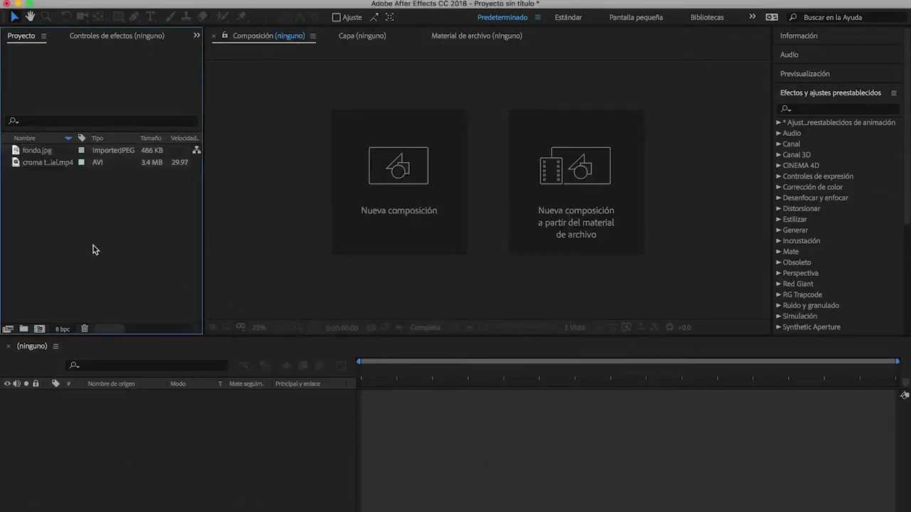
left_click(37, 151)
left_click(38, 165)
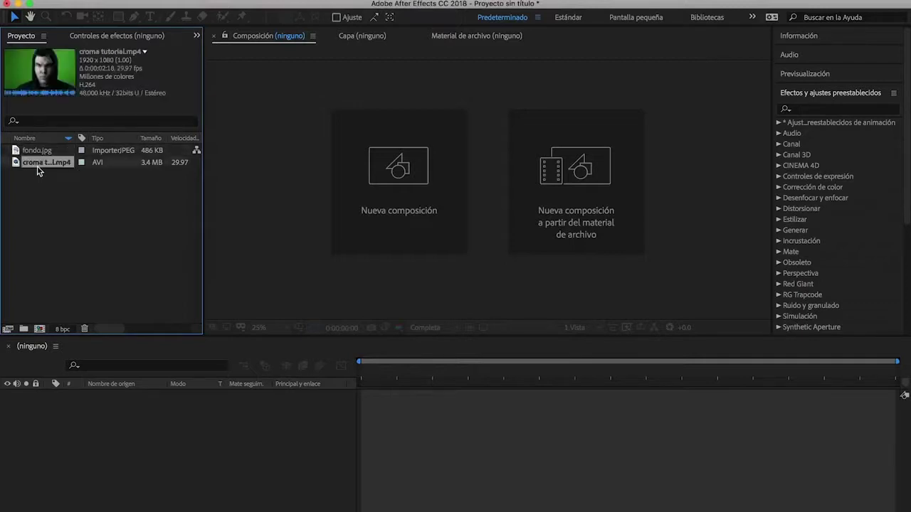
left_click_drag(37, 165, 40, 331)
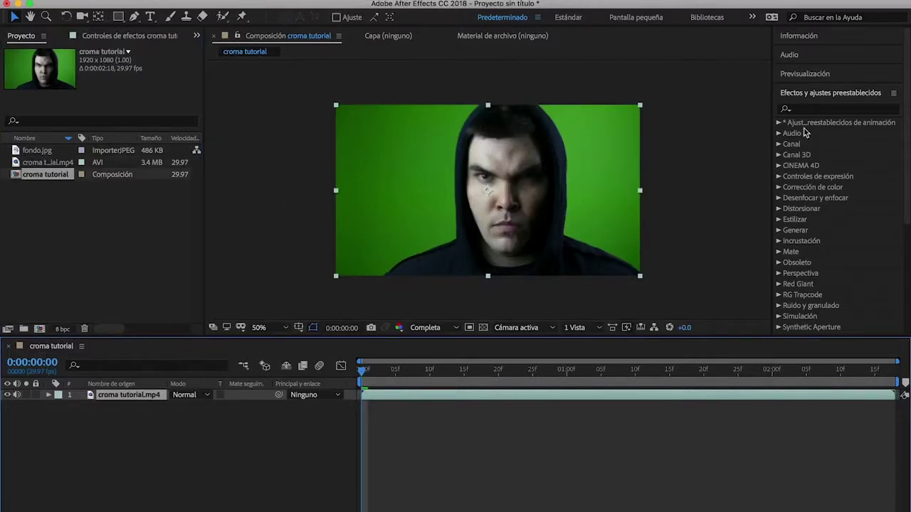
Step: Search the effects for 'key' and select the Keylight + Spill Suppressor preset
left_click(814, 111)
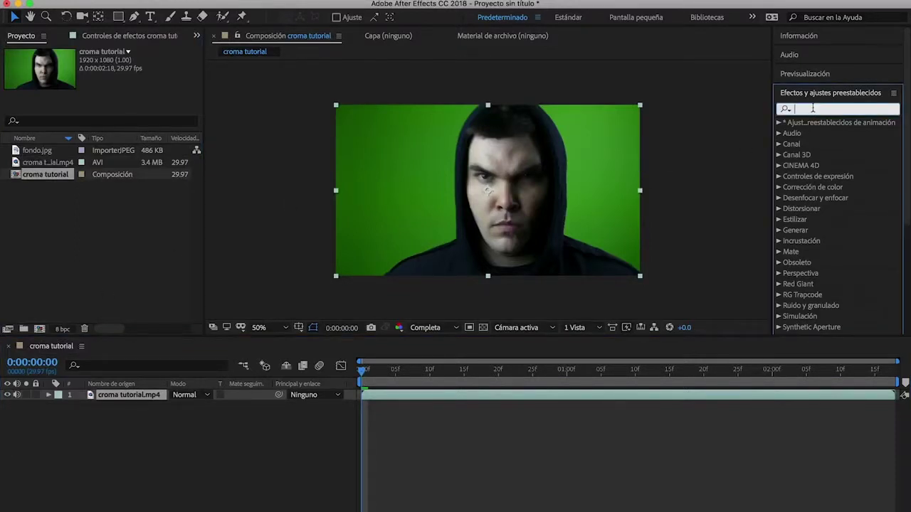
type("key")
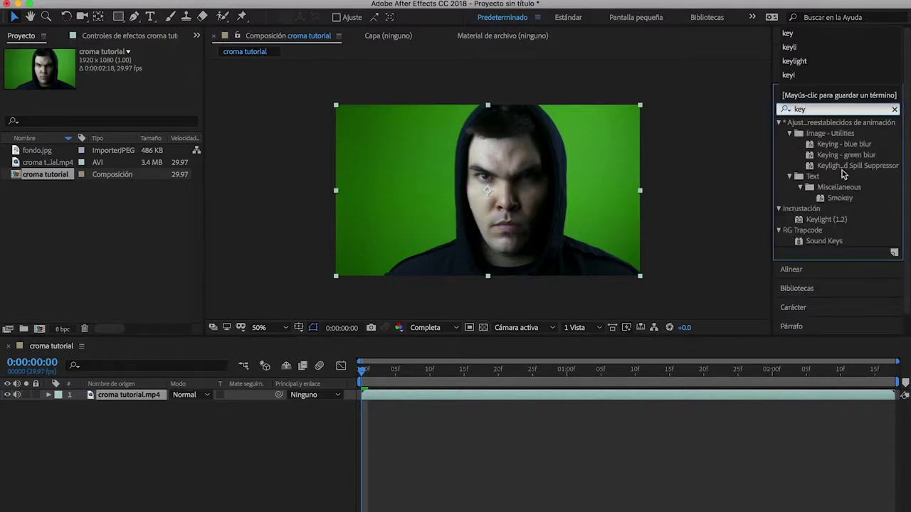
left_click(831, 168)
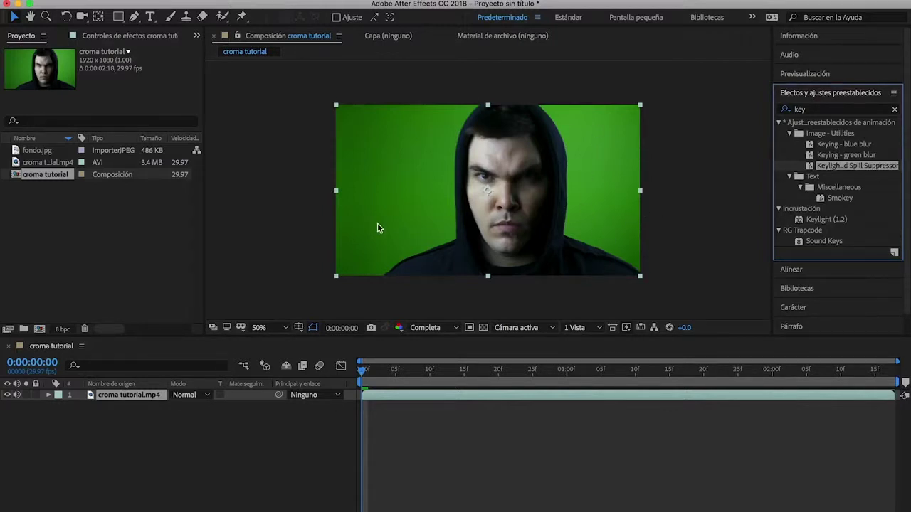
Step: Apply the Keylight + Spill Suppressor preset to the clip and sample the green backdrop as Screen Colour
left_click_drag(844, 166, 501, 215)
left_click_drag(501, 215, 501, 191)
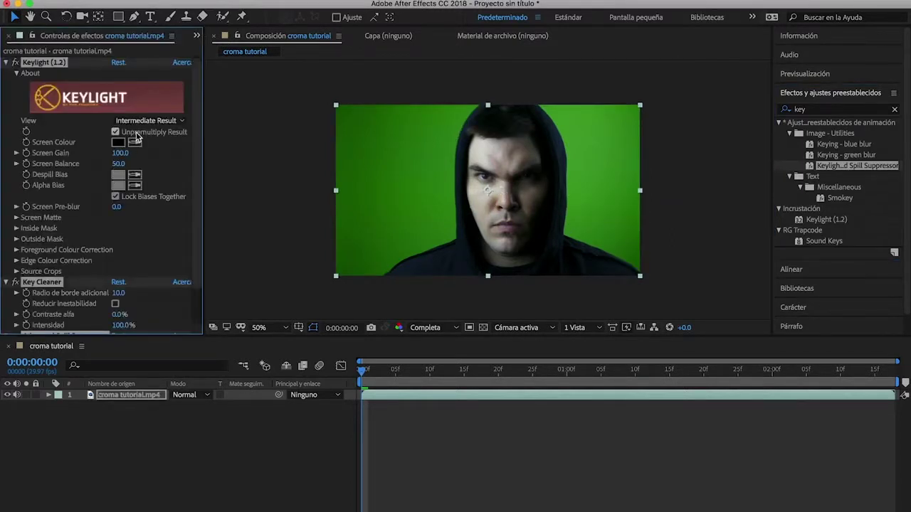
left_click(135, 145)
left_click(137, 146)
left_click(420, 167)
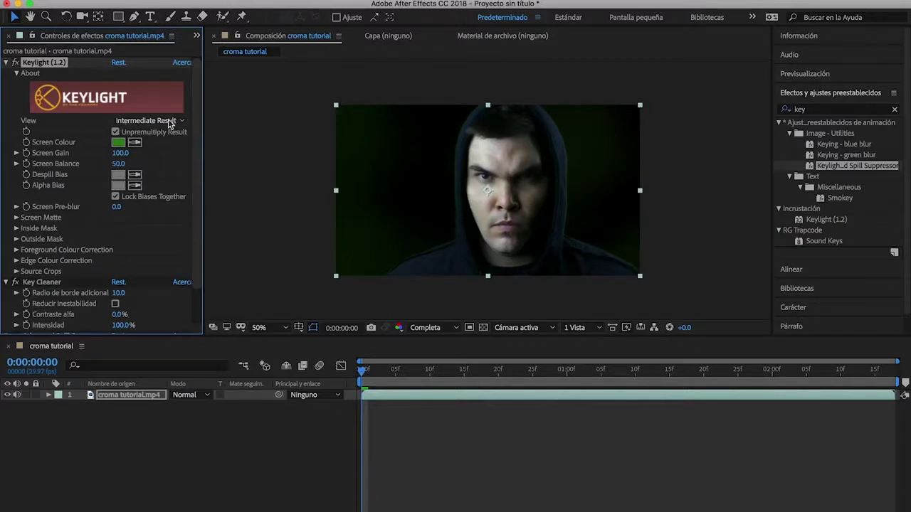
left_click(170, 123)
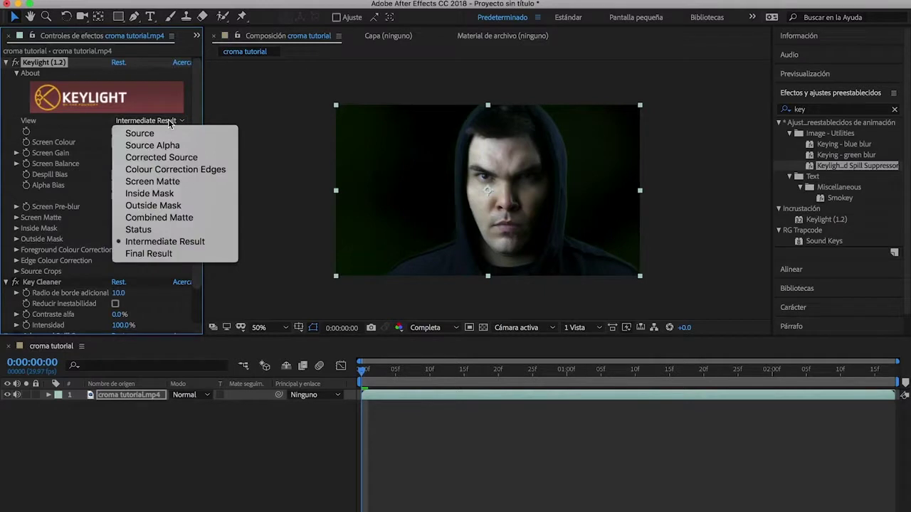
Step: Preview the Screen Matte and set Clip Black to 43 and Clip White to 49
left_click(150, 183)
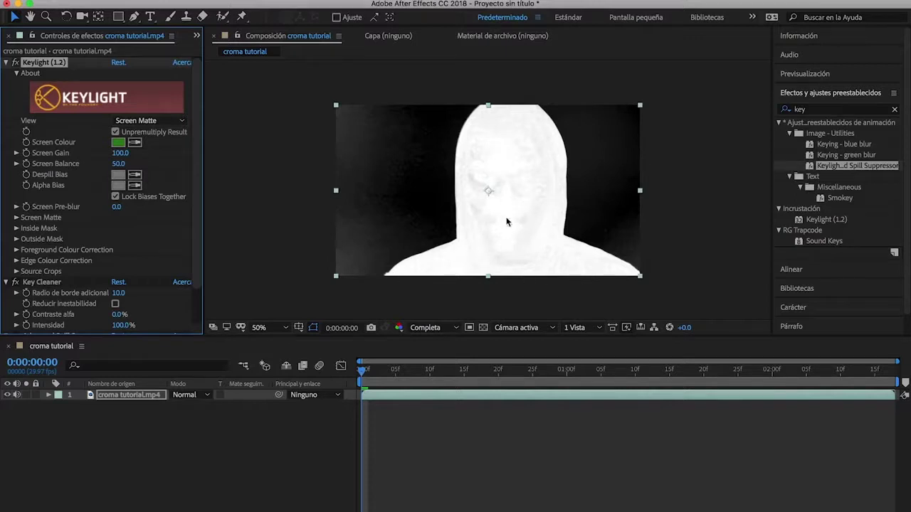
left_click(17, 218)
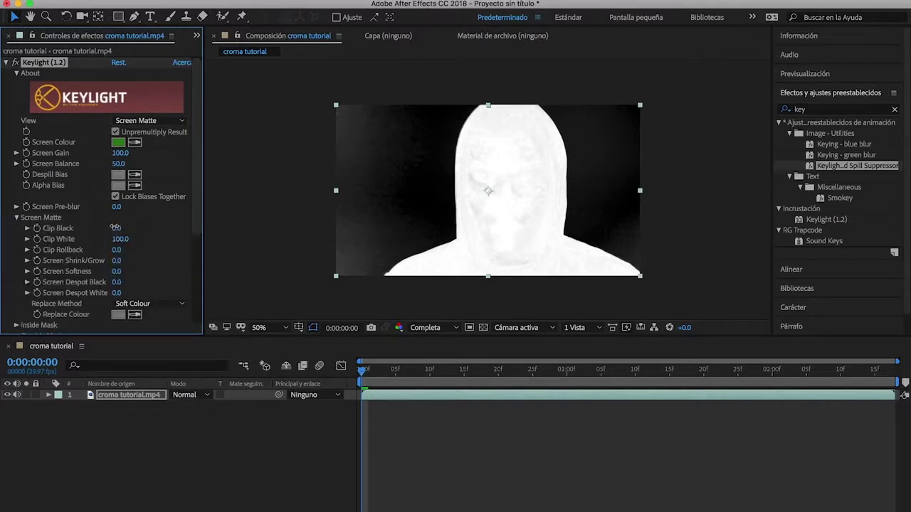
left_click_drag(115, 228, 137, 227)
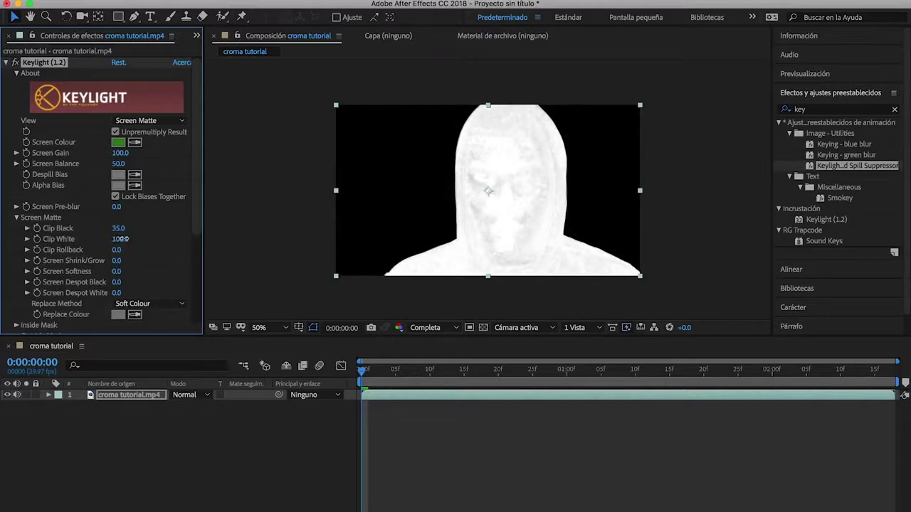
mouse_move(120, 239)
left_mouse_down()
mouse_move(94, 243)
mouse_move(128, 228)
mouse_move(119, 229)
left_mouse_up()
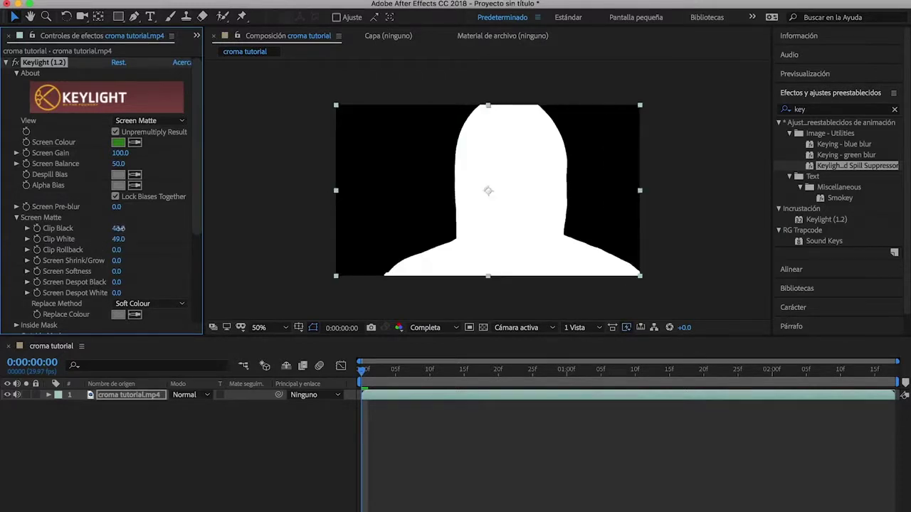
left_click(184, 120)
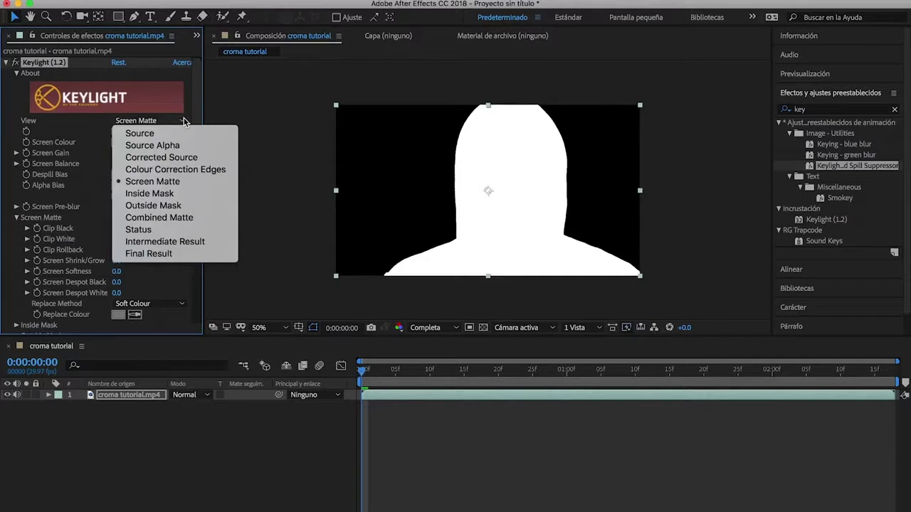
Step: Switch Keylight's View to Intermediate Result and return to the Proyecto panel
left_click(169, 243)
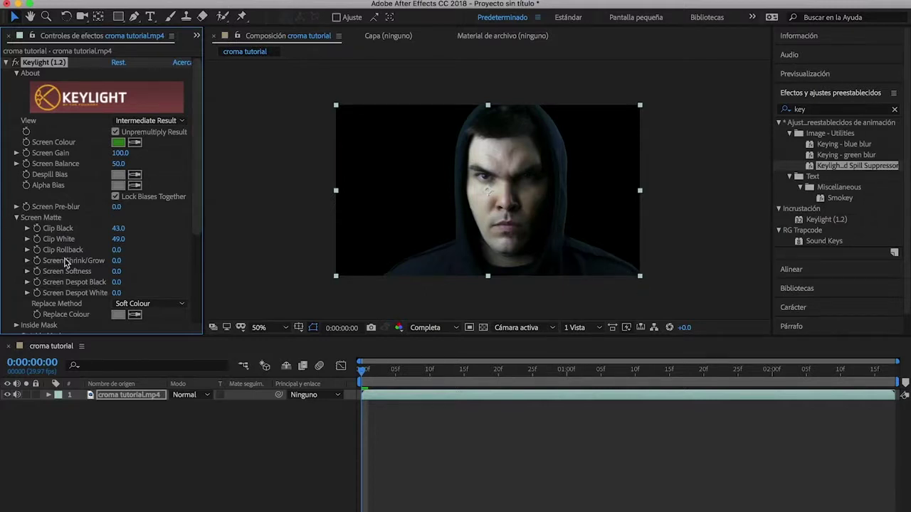
scroll(100, 187, "down", 5)
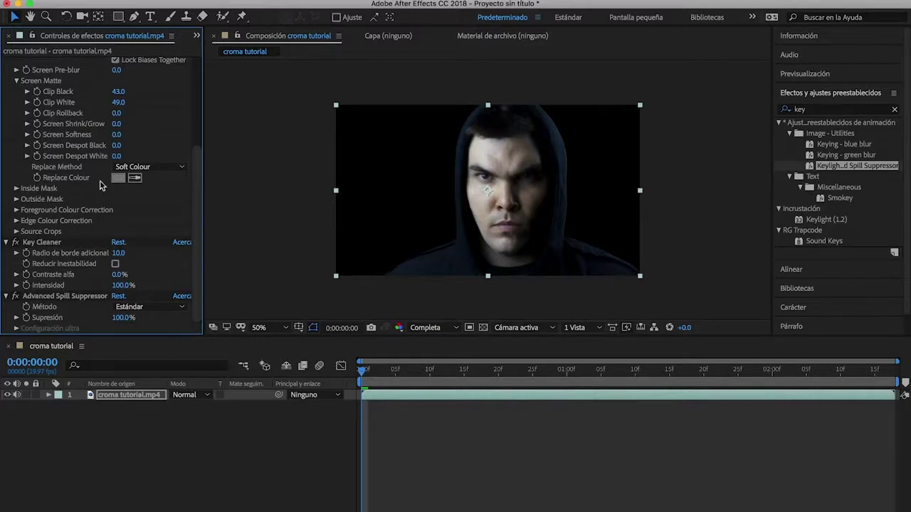
left_click(21, 39)
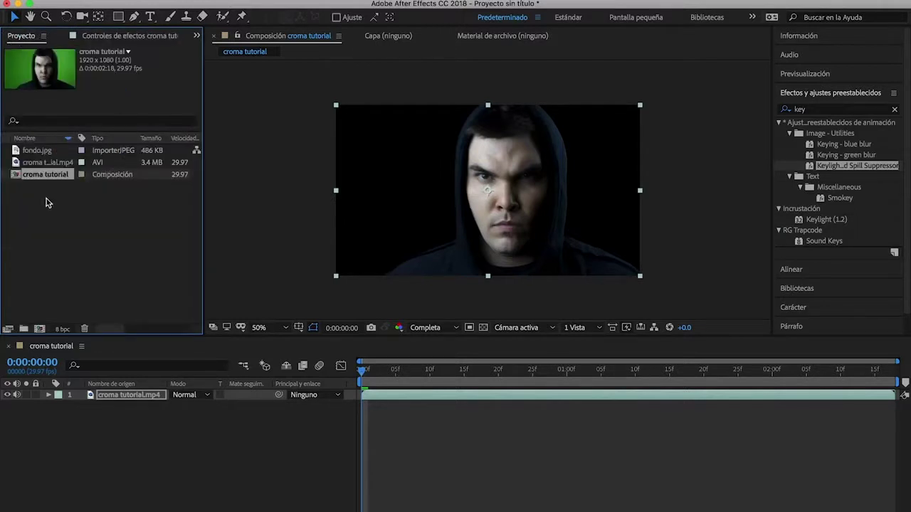
Step: Place fondo.jpg below the keyed clip and scale it to about 112%
left_click_drag(44, 155, 67, 411)
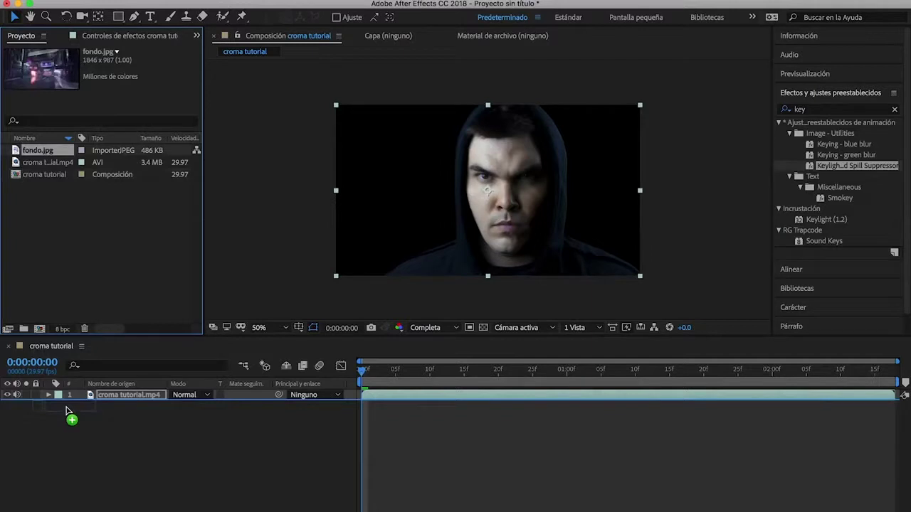
left_click_drag(66, 411, 70, 417)
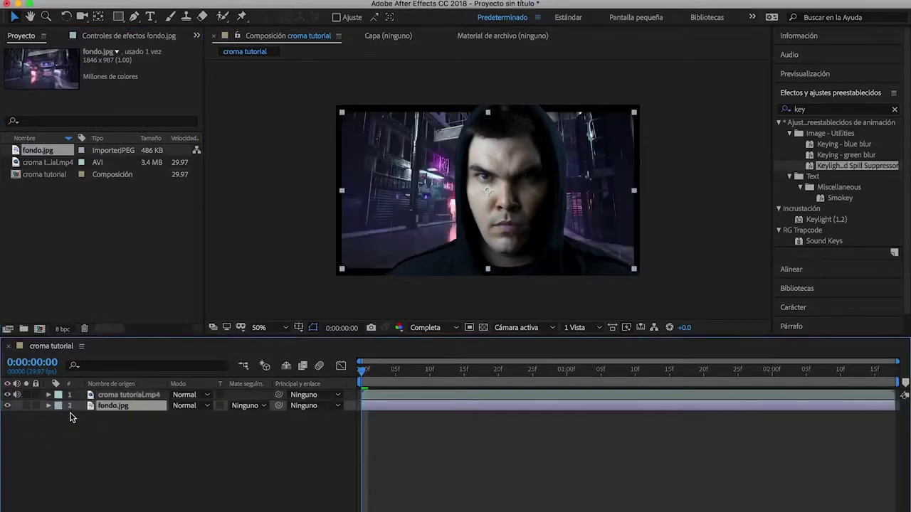
key("s")
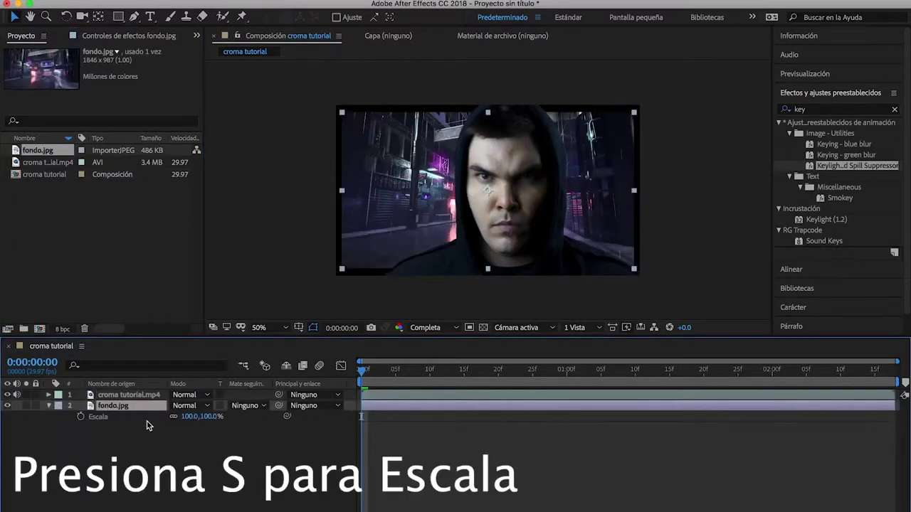
left_click_drag(186, 417, 213, 416)
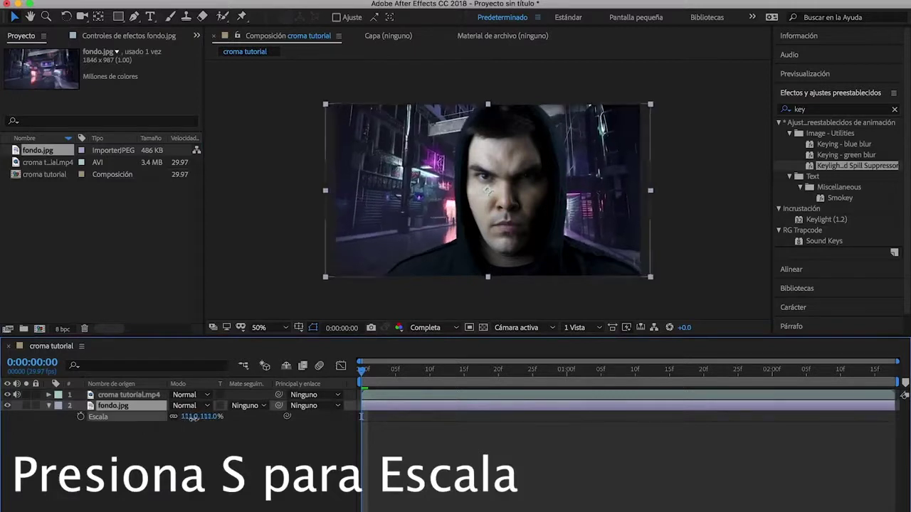
left_click(49, 405)
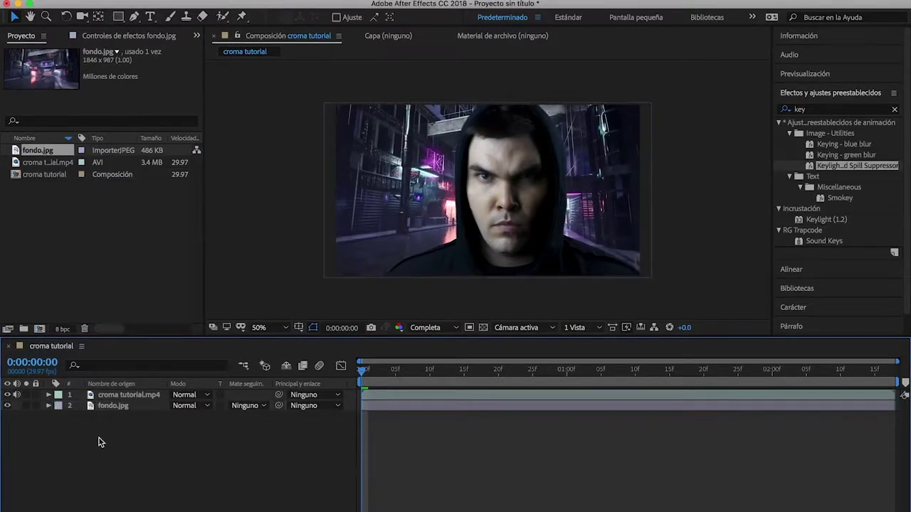
left_click(134, 411)
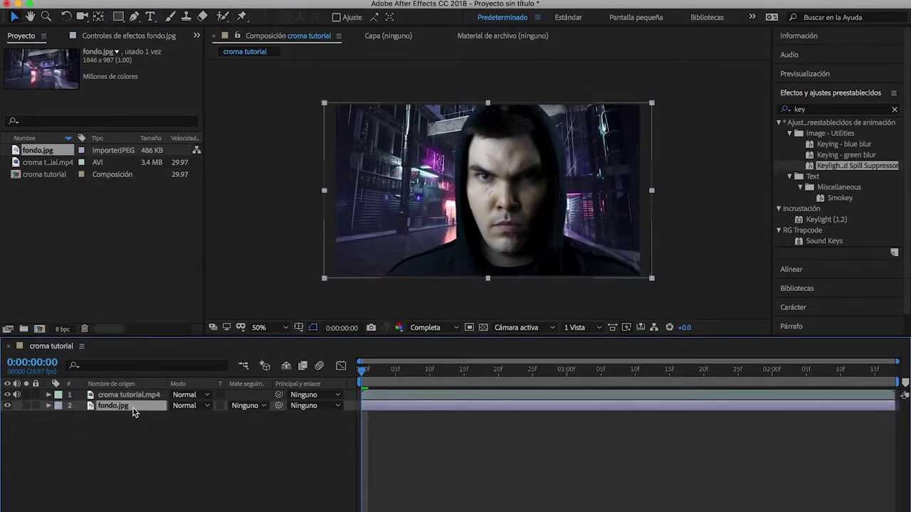
left_click(825, 110)
Step: Apply Gaussian Blur (desenfoque gaussiano) to fondo.jpg with Blurriness 14.7
key("BackSpace")
key("BackSpace")
key("BackSpace")
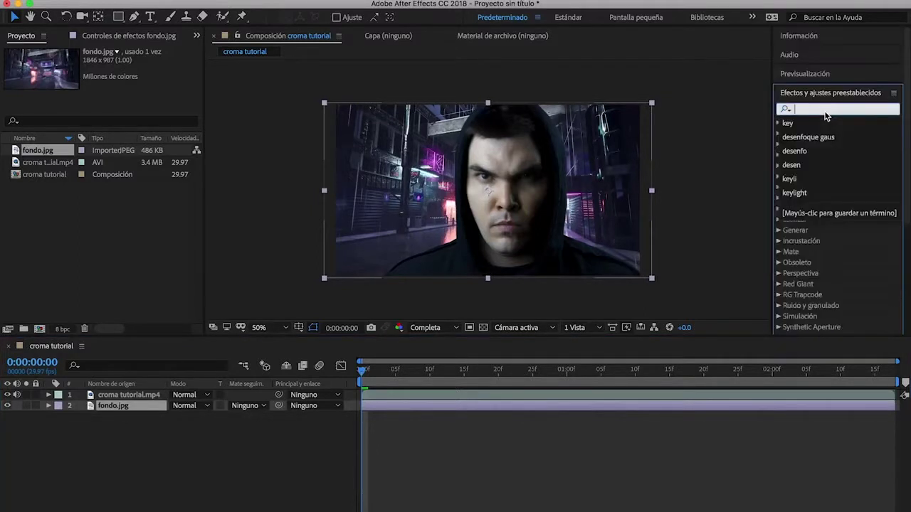
type("desenfo")
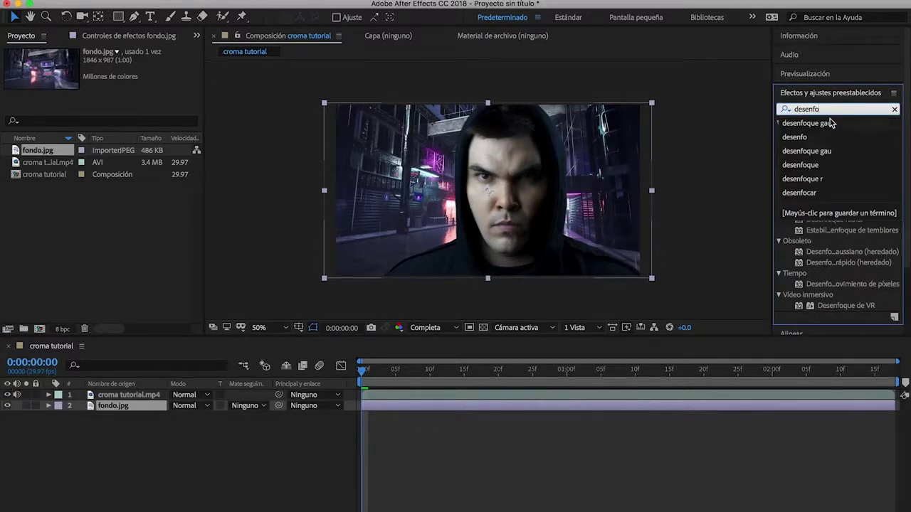
left_click(830, 123)
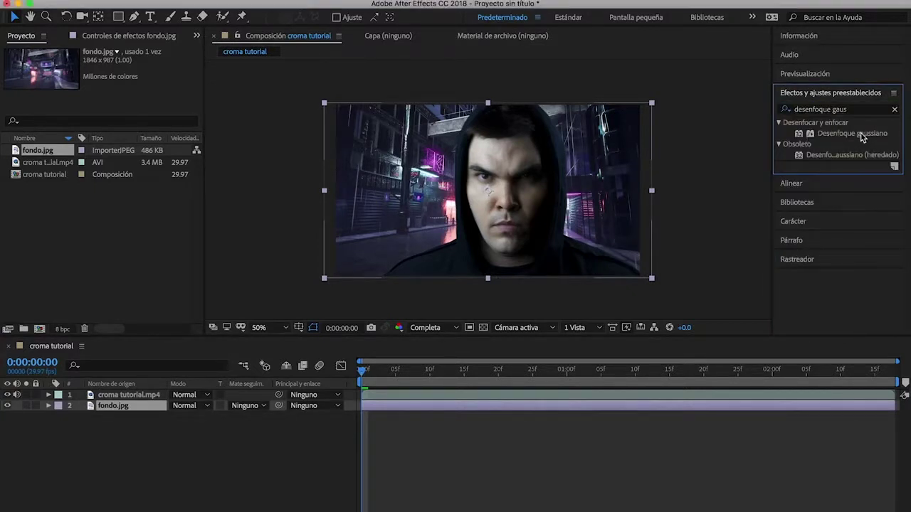
left_click(811, 135)
left_click_drag(811, 136, 123, 423)
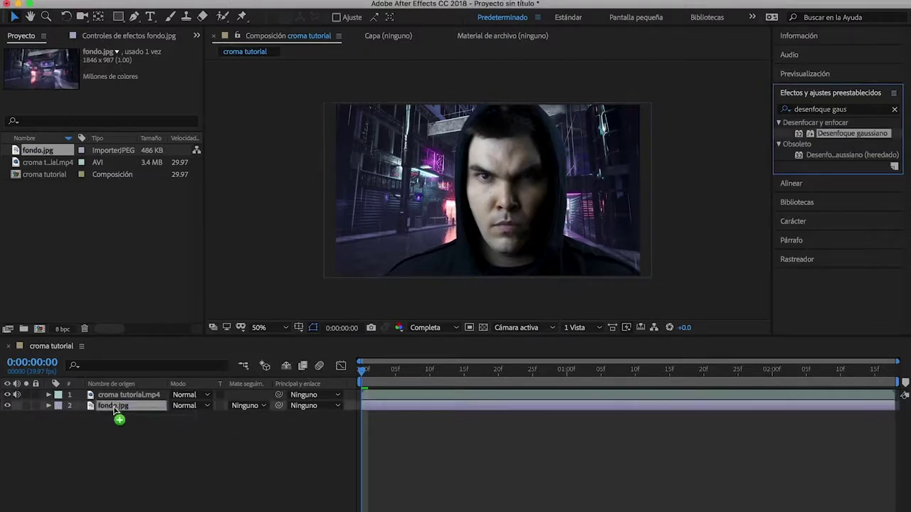
left_click_drag(123, 423, 114, 407)
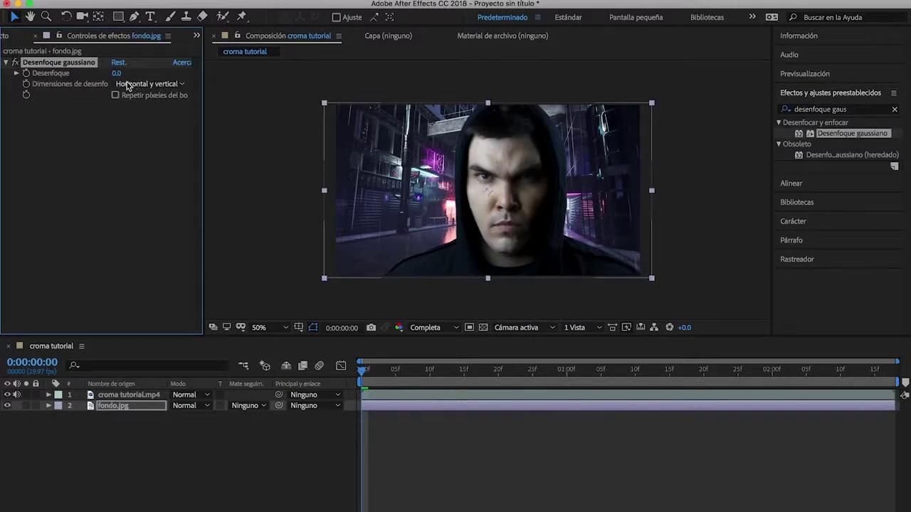
mouse_move(116, 73)
left_mouse_down()
mouse_move(164, 78)
mouse_move(139, 77)
left_mouse_up()
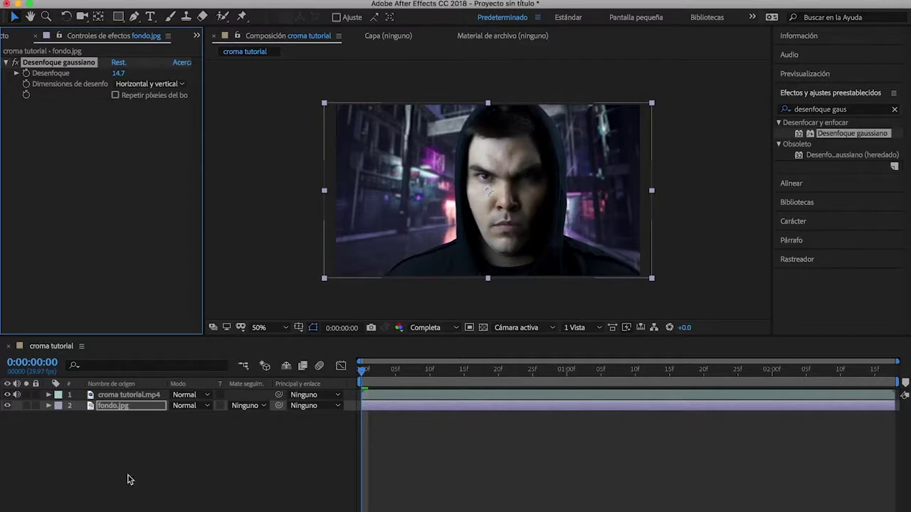
left_click(139, 431)
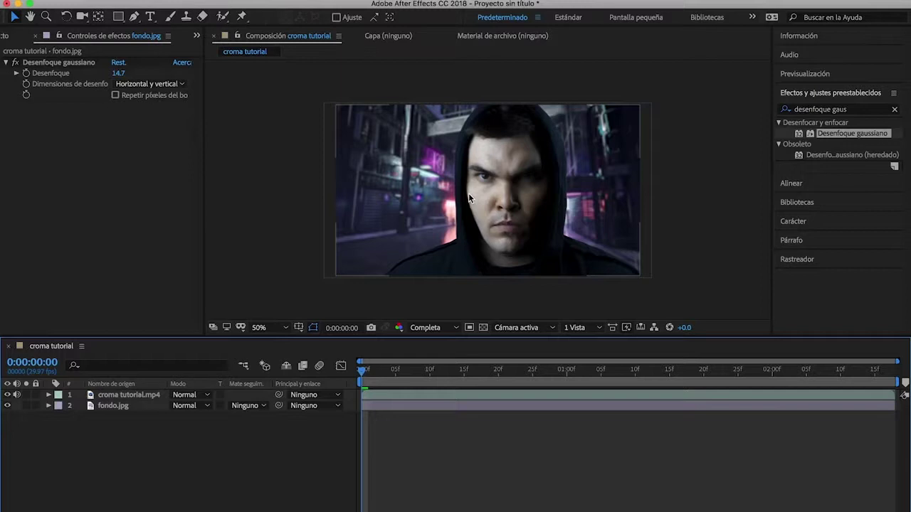
left_click(137, 407)
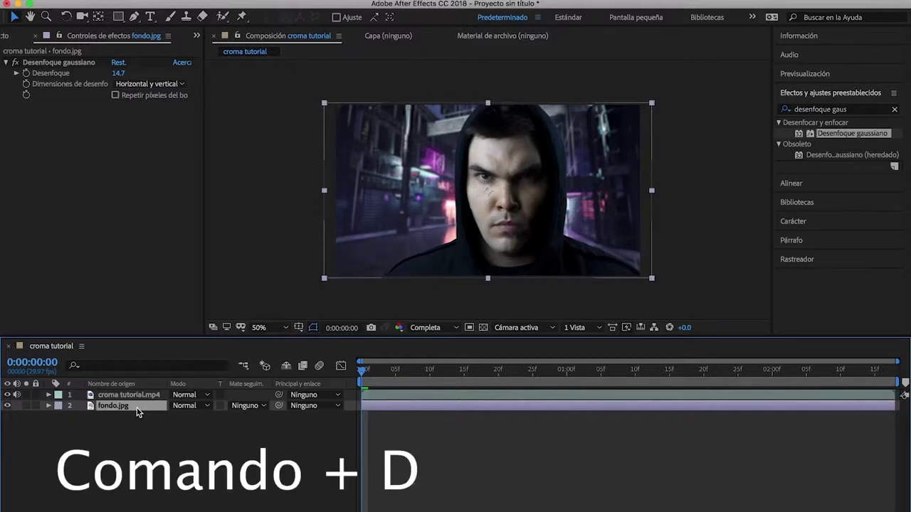
Step: Duplicate fondo.jpg, move the copy to the top, and set its Blurriness to 236.1
key("super+d")
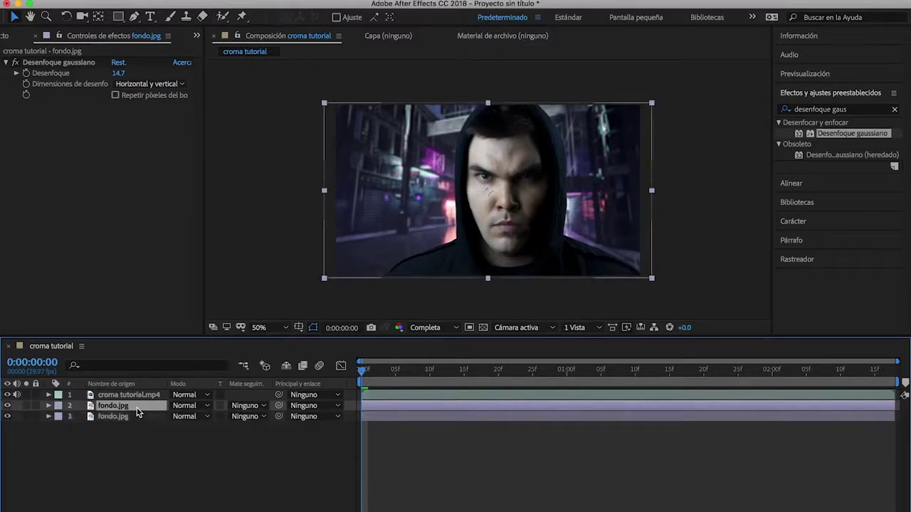
left_click_drag(137, 409, 138, 393)
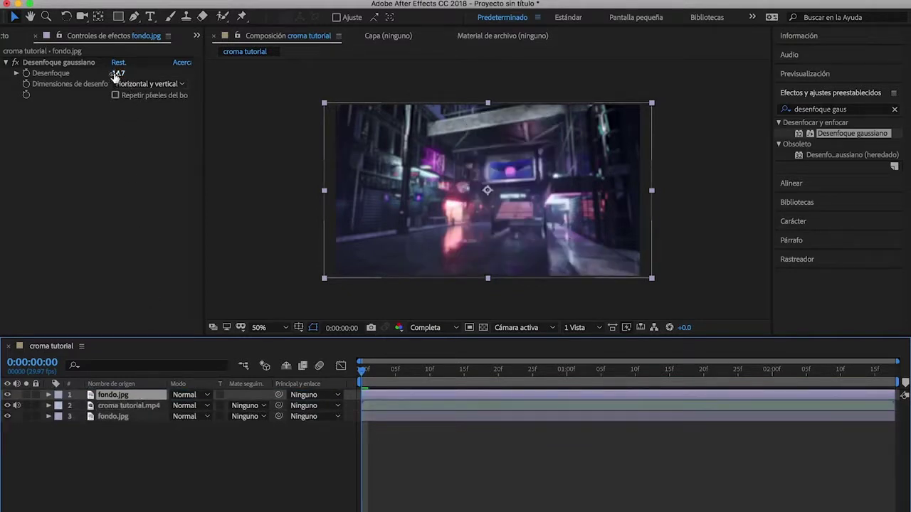
left_click_drag(114, 75, 125, 74)
left_click_drag(209, 73, 448, 78)
left_click_drag(171, 78, 118, 73)
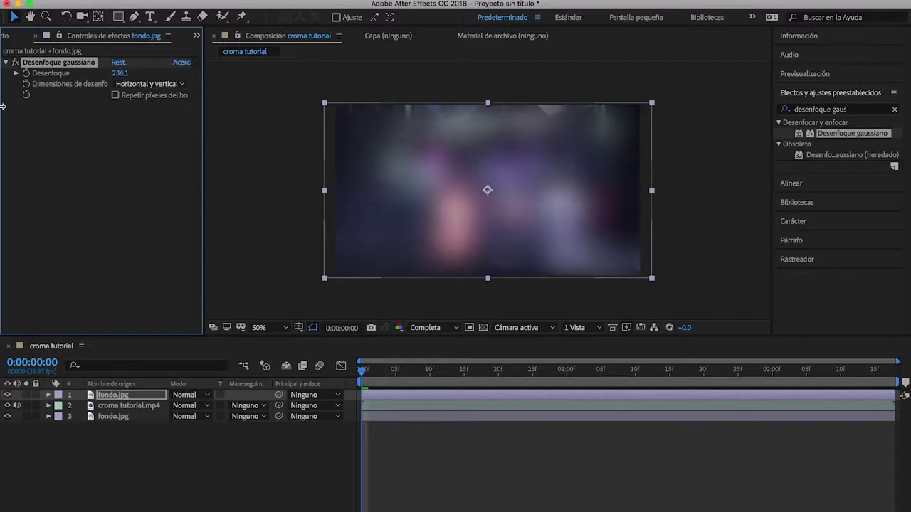
Step: Set the top copy to Superponer blend mode at 7% opacity, then preview later frames
left_click(196, 395)
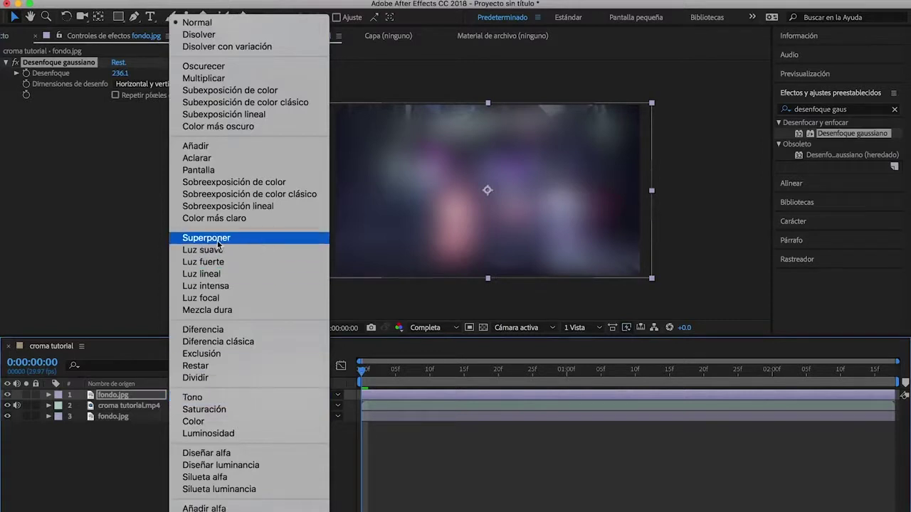
key("Escape")
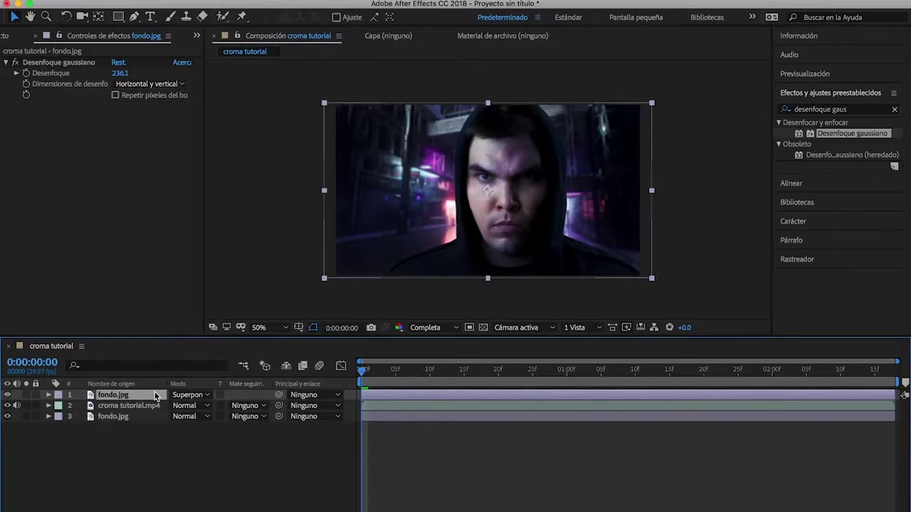
key("t")
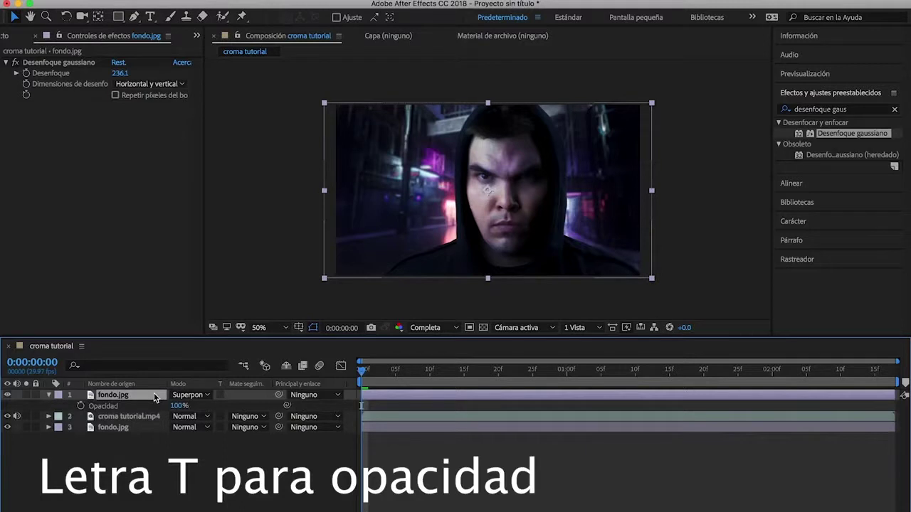
left_click_drag(178, 405, 128, 425)
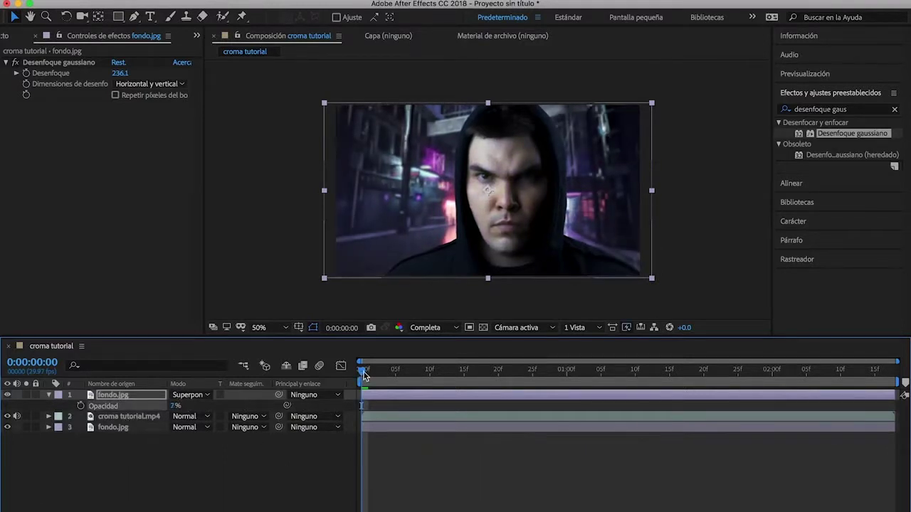
mouse_move(365, 370)
left_mouse_down()
mouse_move(480, 381)
mouse_move(443, 381)
left_mouse_up()
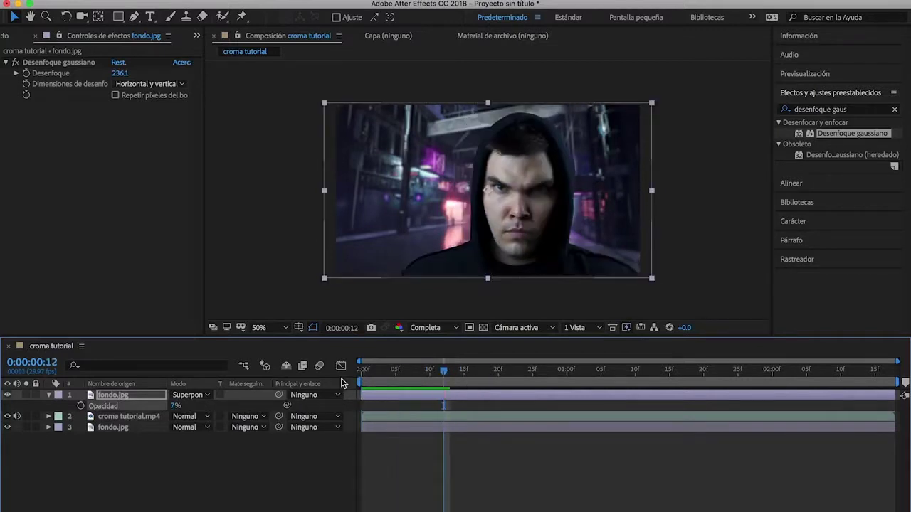